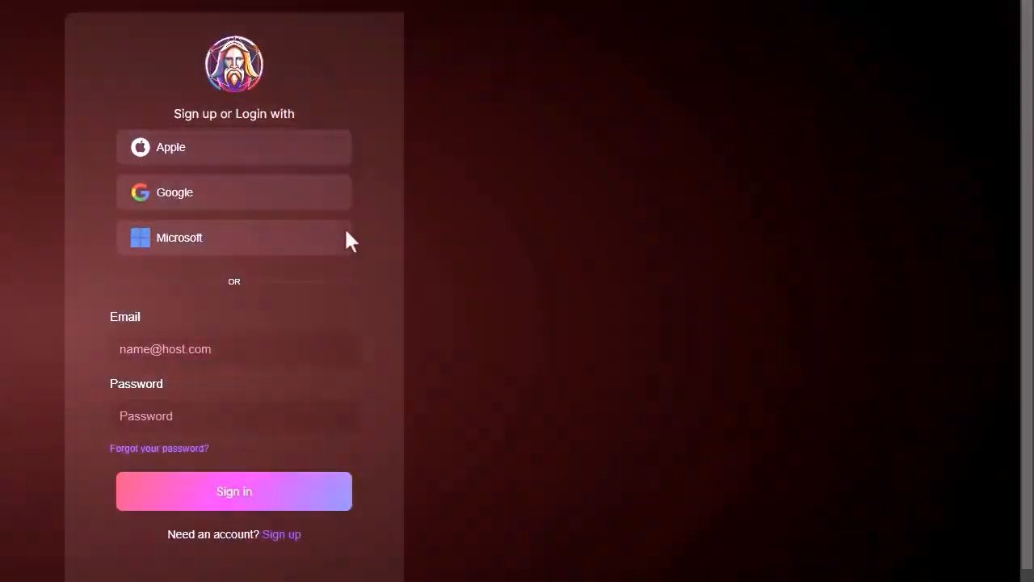
Sign in to the image generator with a Google account
click(159, 192)
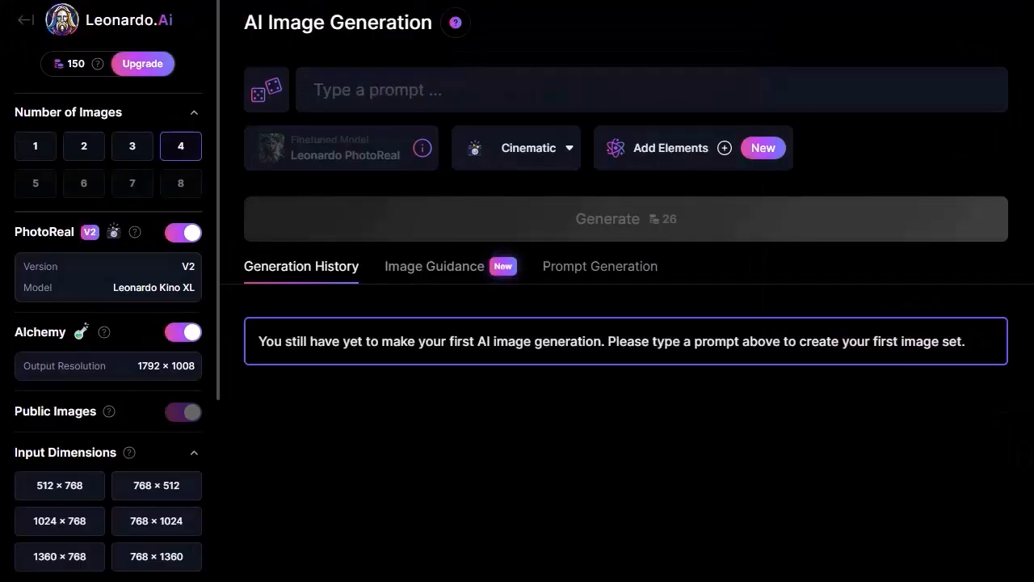
Generate images from "a beautiful lady looking at the camera captured through the lens of 35 mm photography hyper detail photography hyper realistic cinematic portrait photo."
click(340, 78)
text(a beautiful lady looking at the camera captured through the lens of 35 mm photography hyper detail photography hyper realistic cinematic portrait photo.)
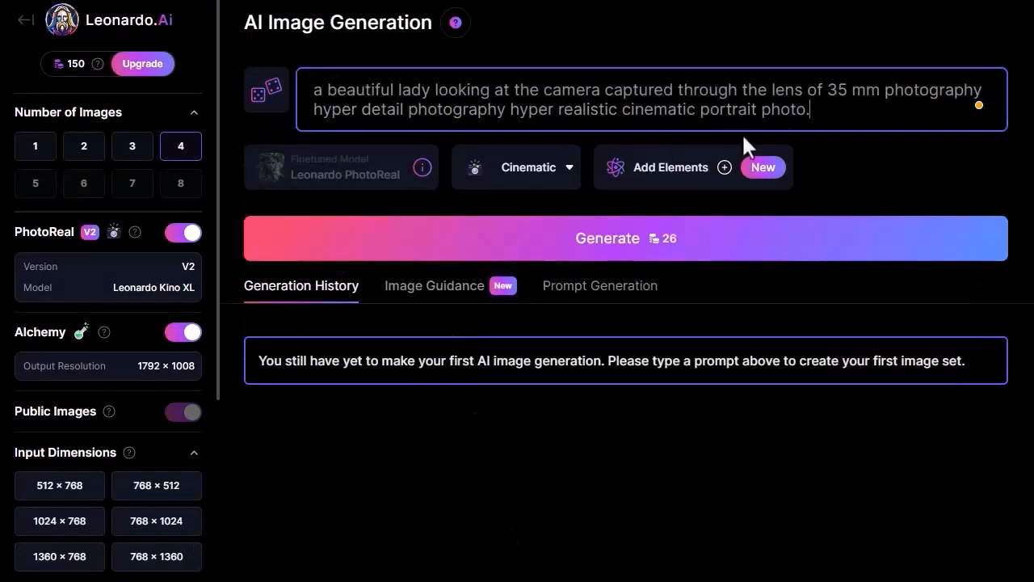
click(627, 241)
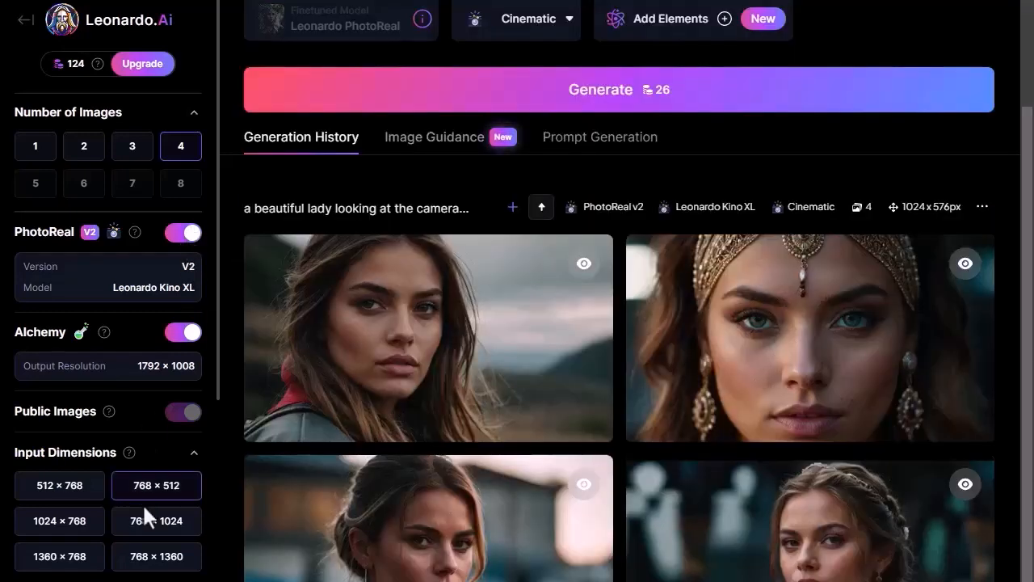
Set the aspect ratio to 9:16 and generate another set of images from the same prompt
scroll(165, 549, down, 3)
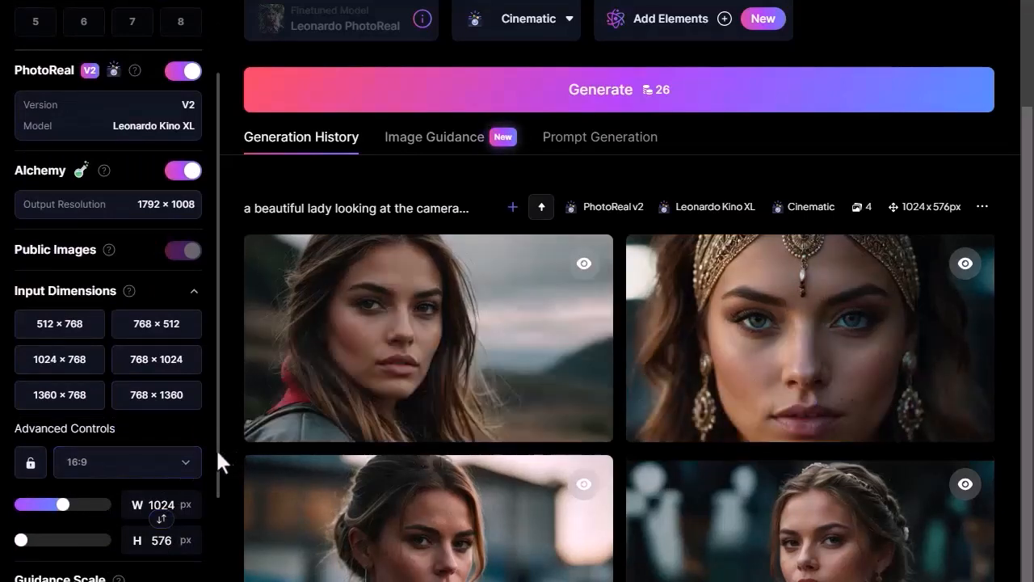
click(185, 464)
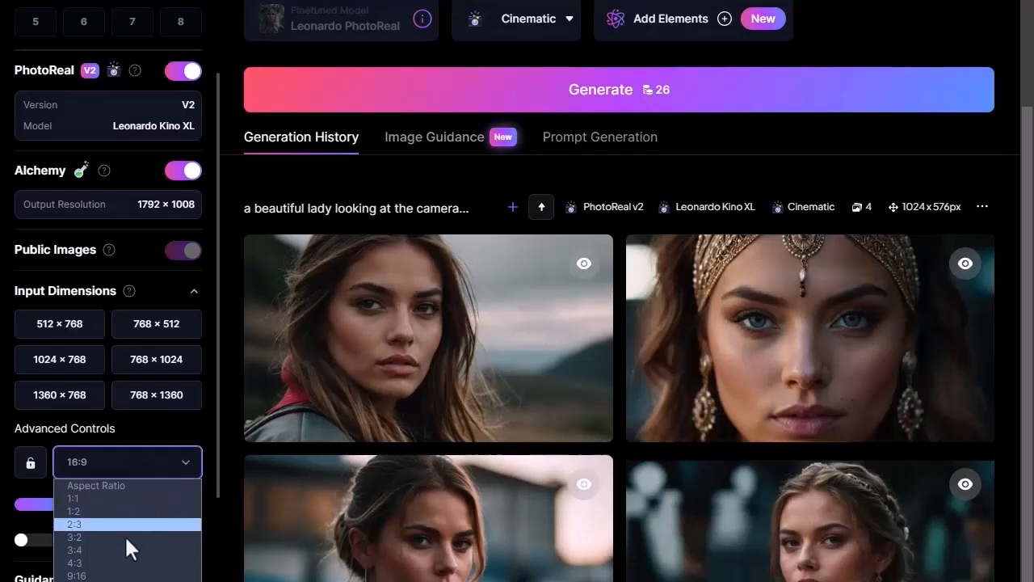
click(106, 574)
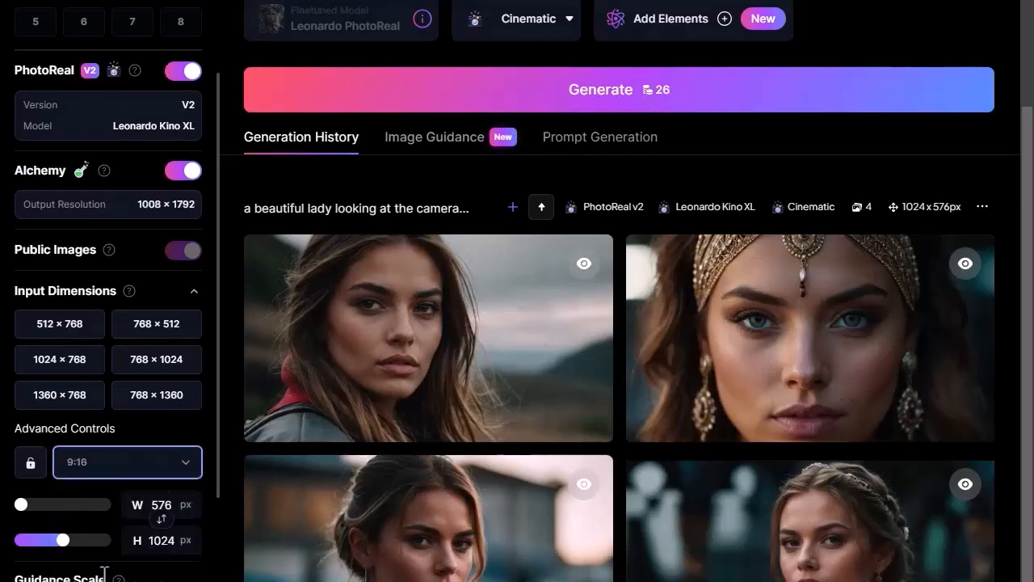
scroll(111, 575, down, 3)
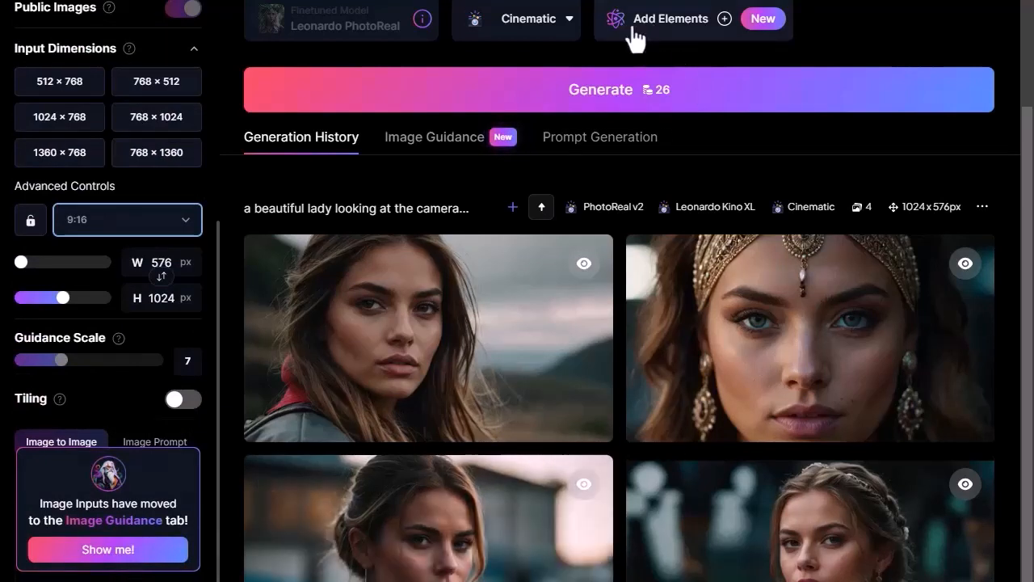
click(618, 96)
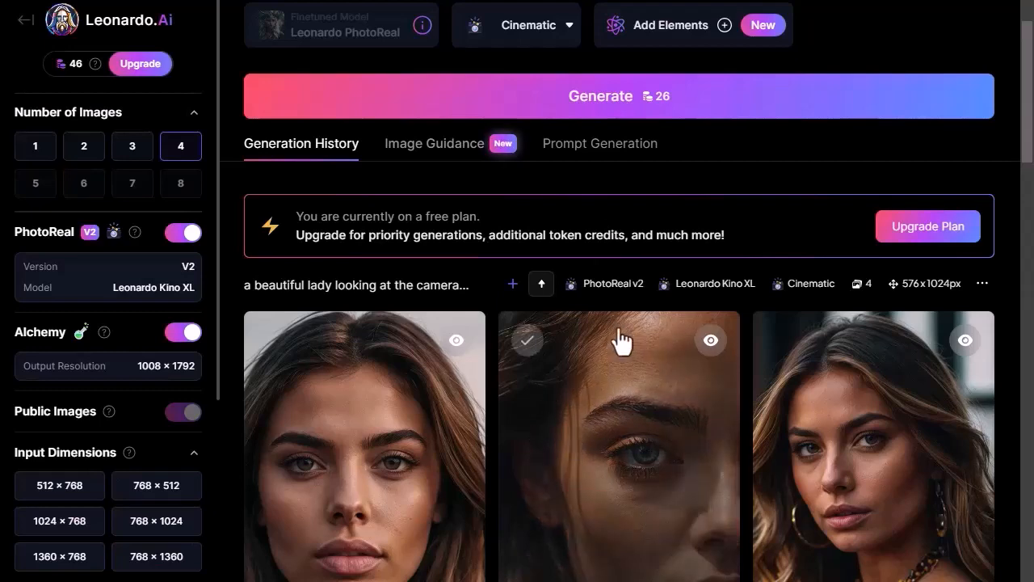
Review the generated vertical portraits, enlarging one and paging through the full-size images
scroll(615, 343, down, 5)
scroll(607, 346, down, 2)
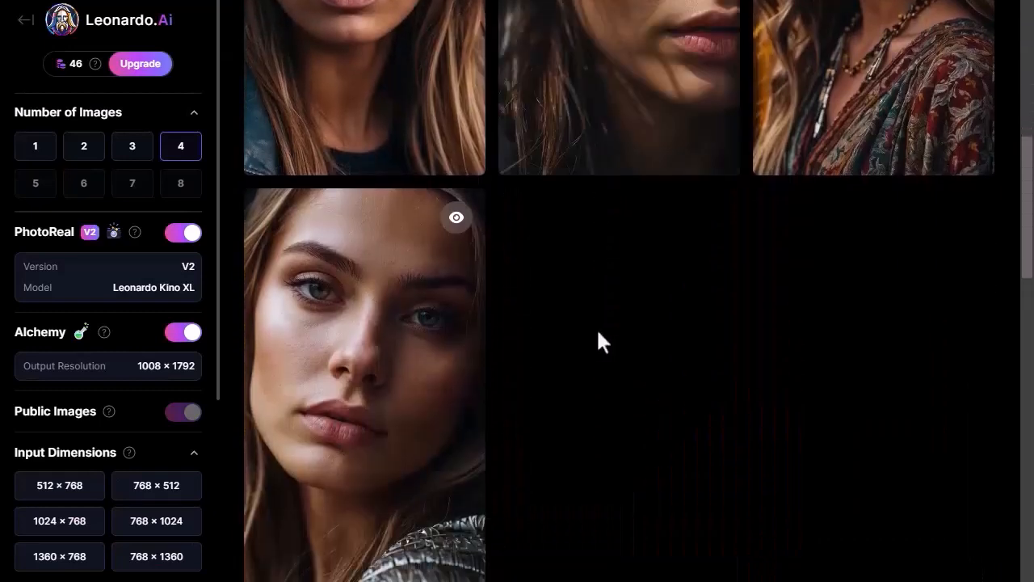
scroll(583, 333, up, 6)
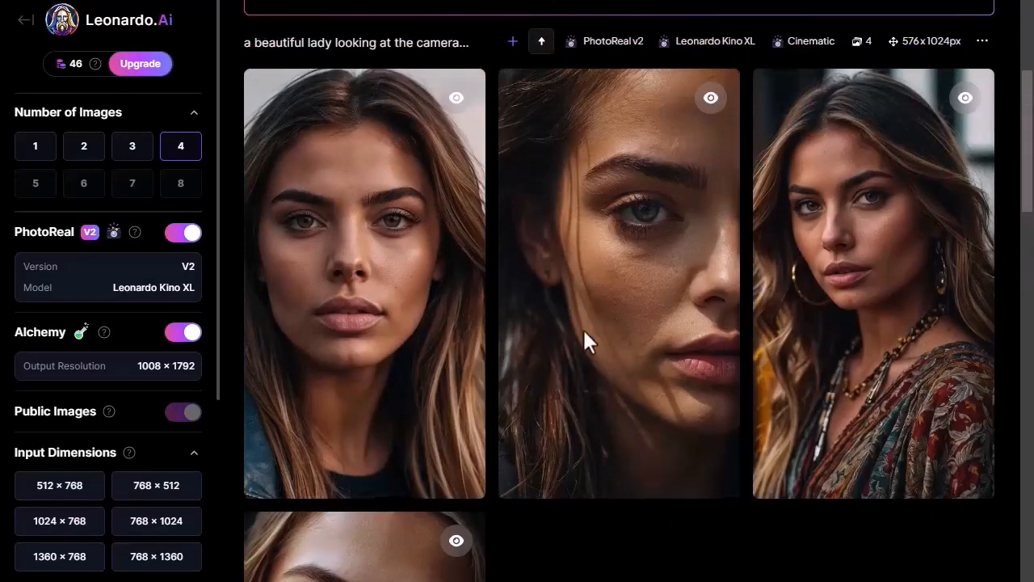
click(584, 340)
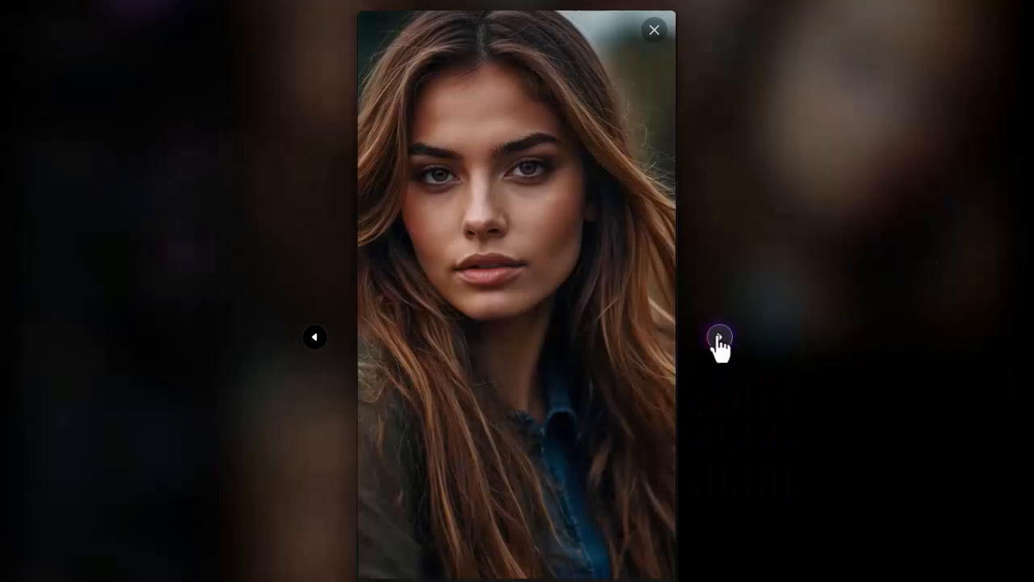
click(719, 340)
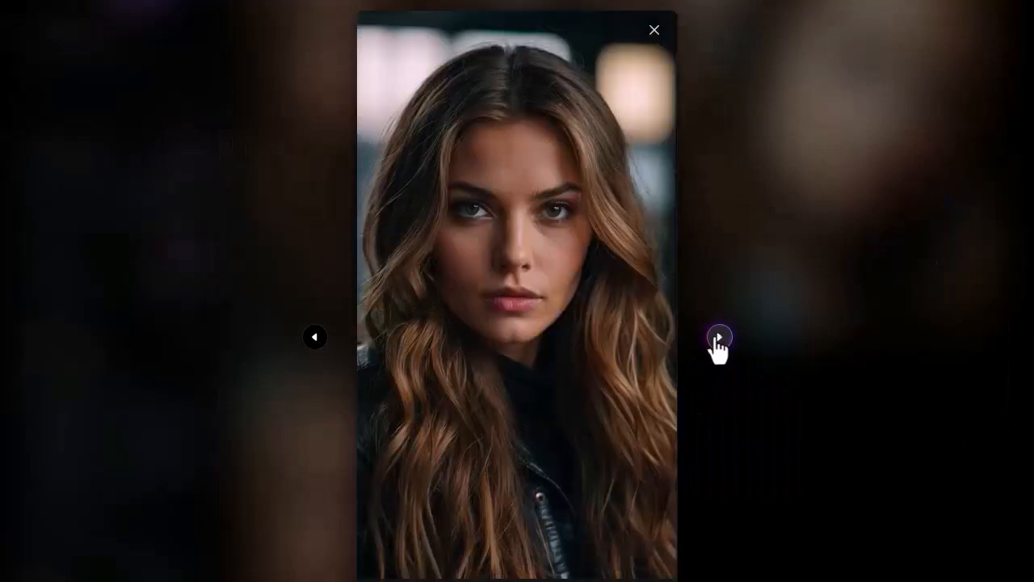
click(720, 338)
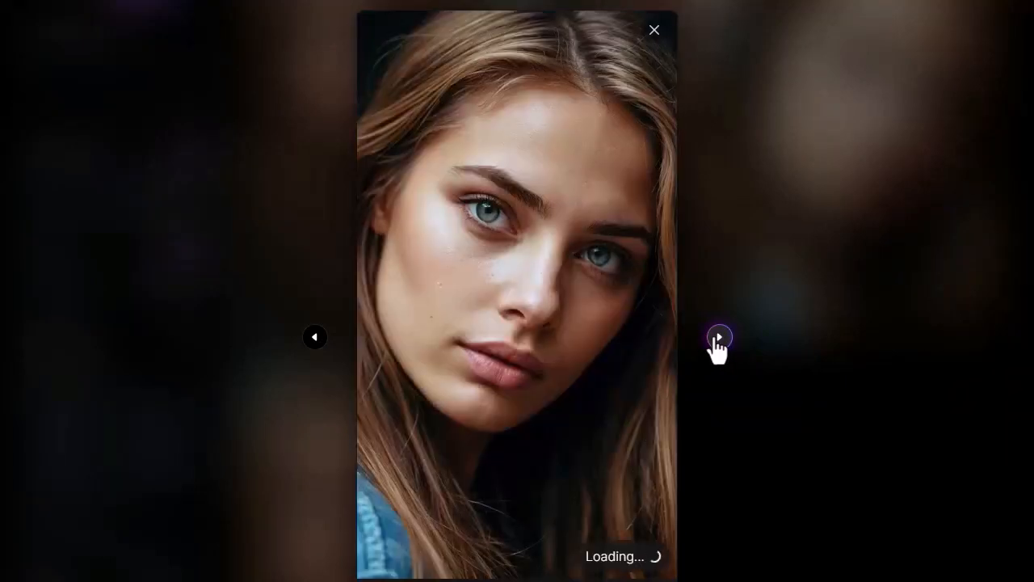
click(719, 338)
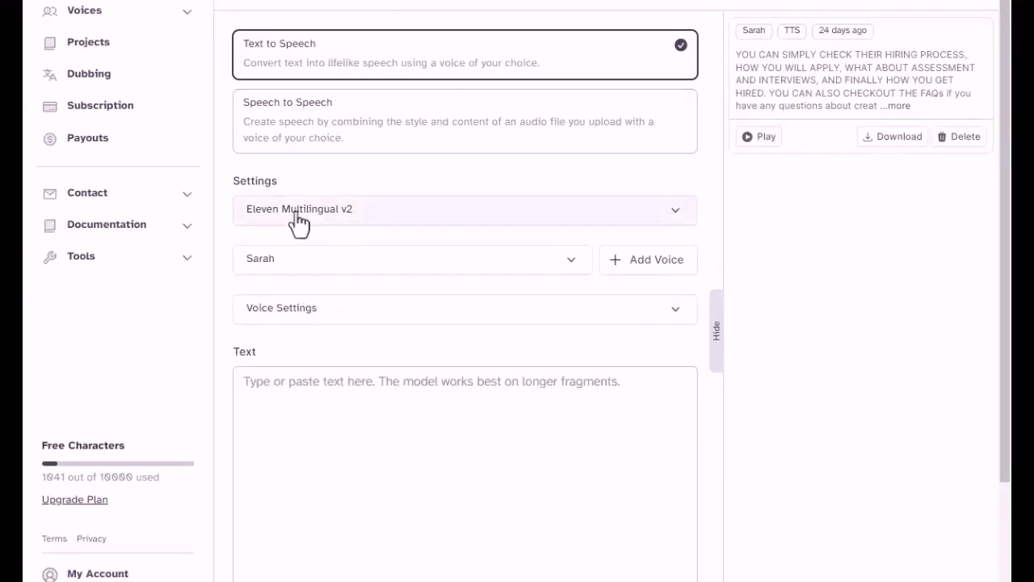
In ElevenLabs, set the Sarah voice's Stability to about 51% and Clarity + Similarity to about 78%
click(290, 268)
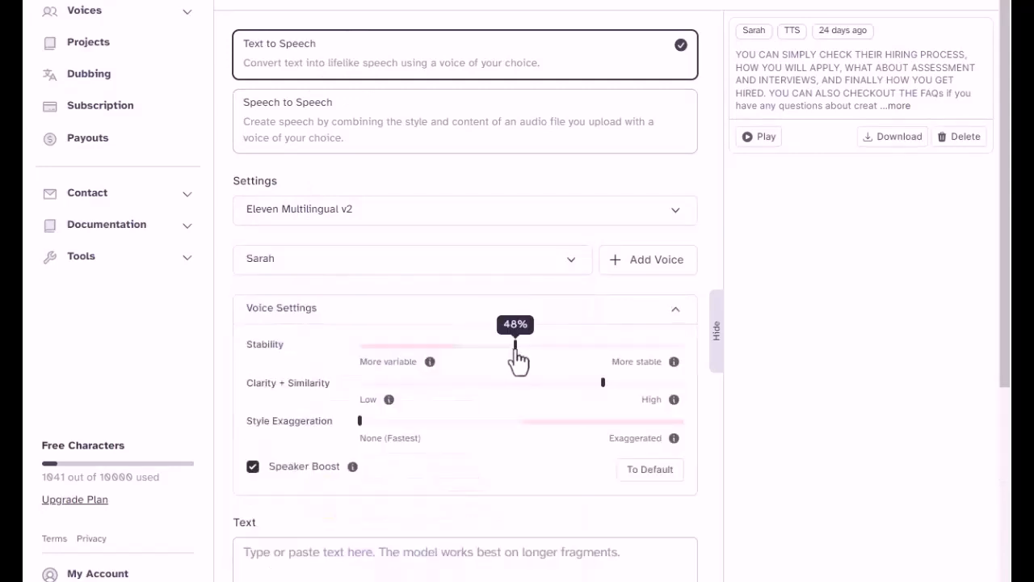
drag(516, 350, 526, 350)
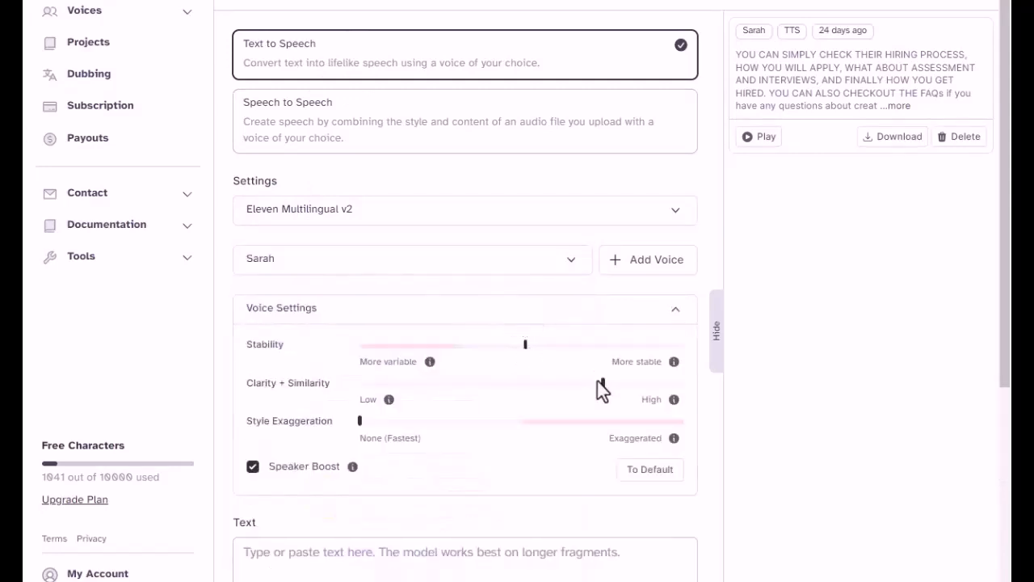
drag(602, 392, 612, 397)
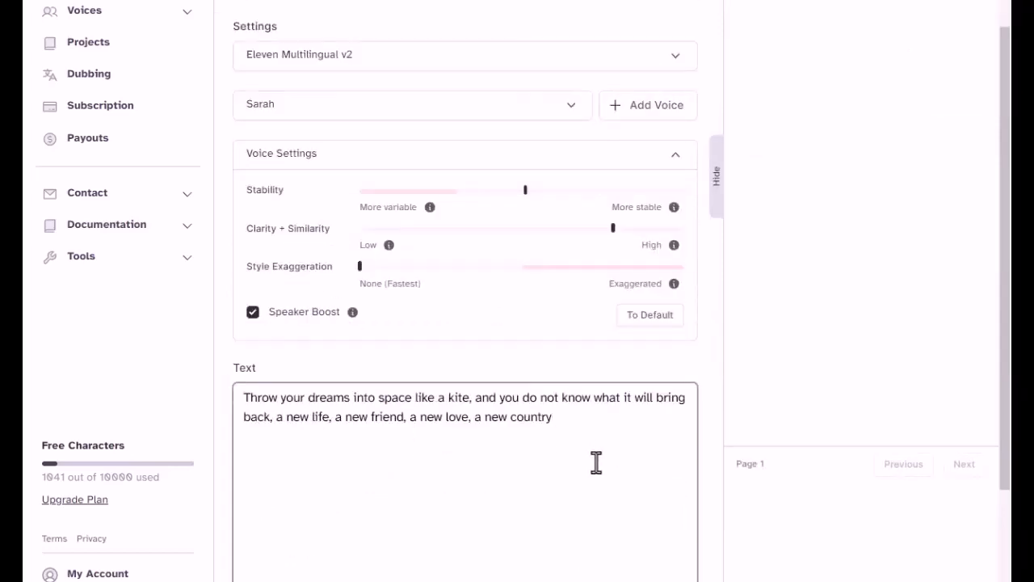
Generate speech from the entered text that begins "Throw your dreams into space like a kite"
scroll(615, 473, down, 3)
click(483, 572)
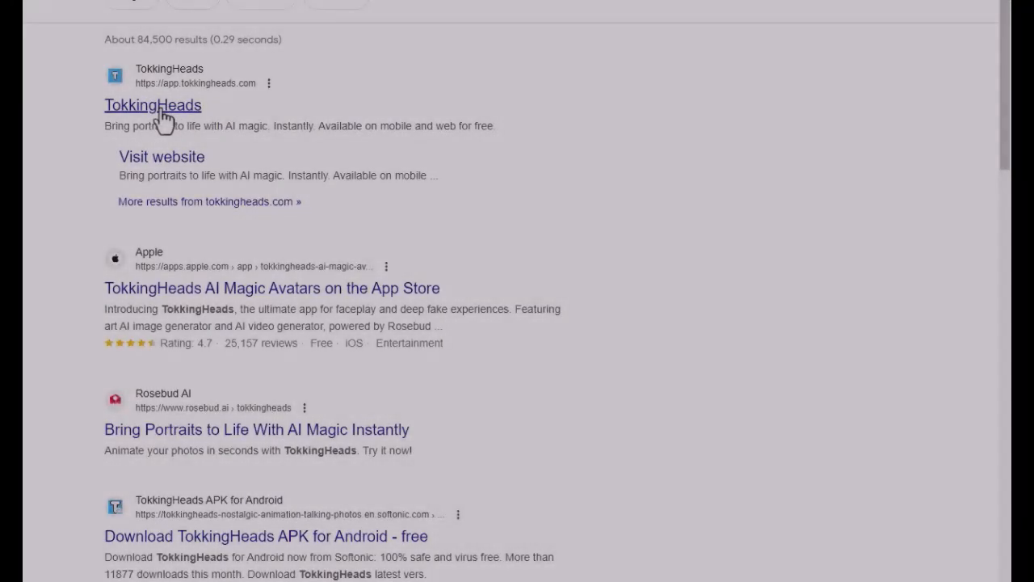
Open the TokkingHeads website, start a new Tokkinghead and use your own portrait photo of the dark-haired woman as the avatar
click(162, 117)
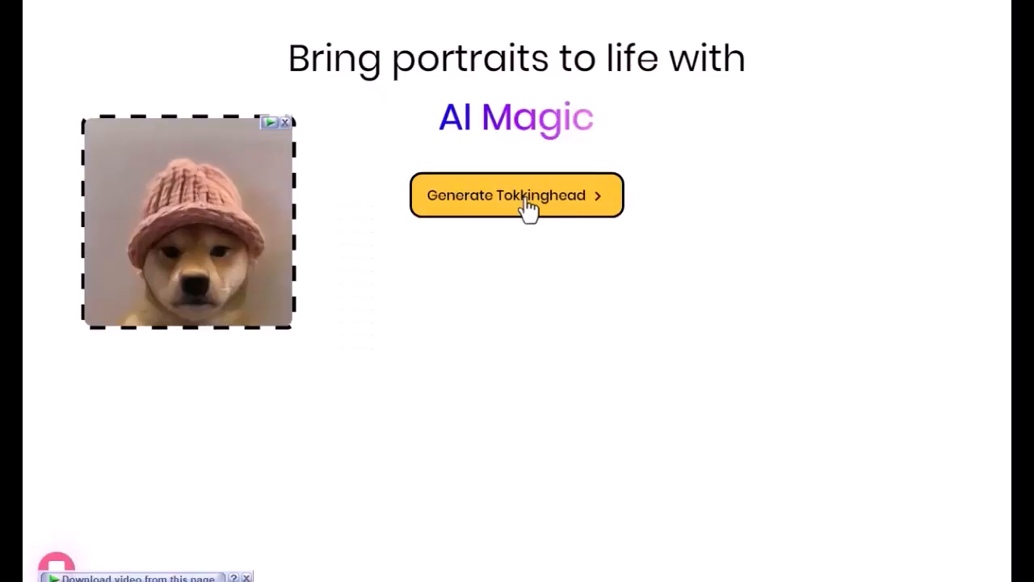
click(527, 206)
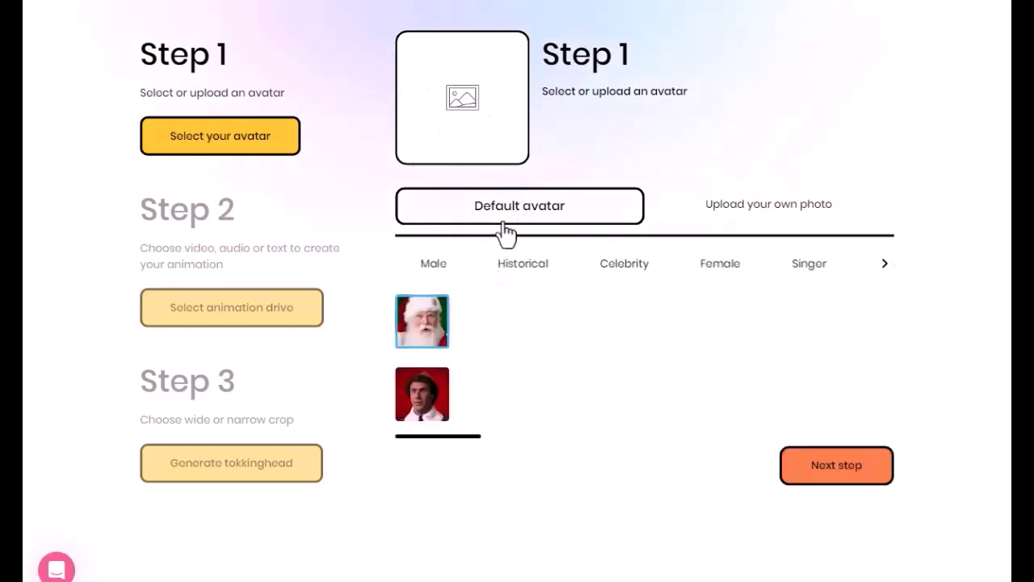
click(777, 216)
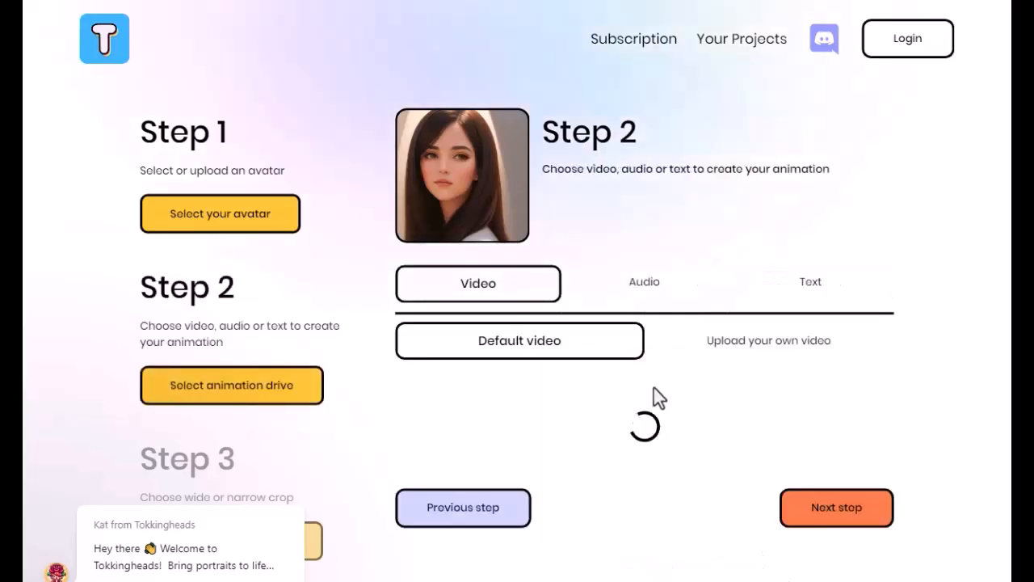
Drive the animation with your own audio, uploading the ElevenLabs Sarah recording (s51_sb78) dated 2024-02-23 from Downloads
click(648, 291)
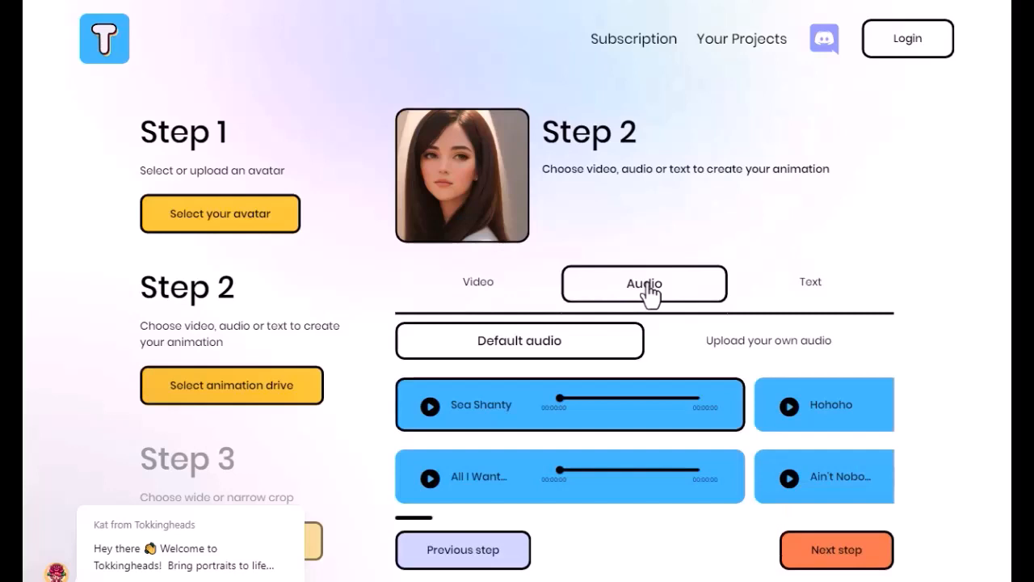
click(740, 347)
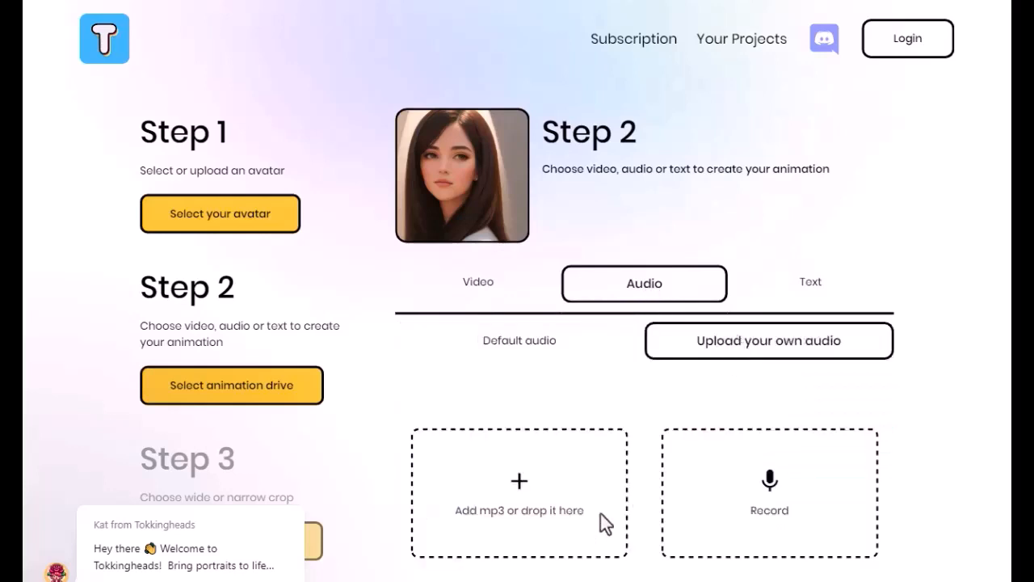
click(518, 495)
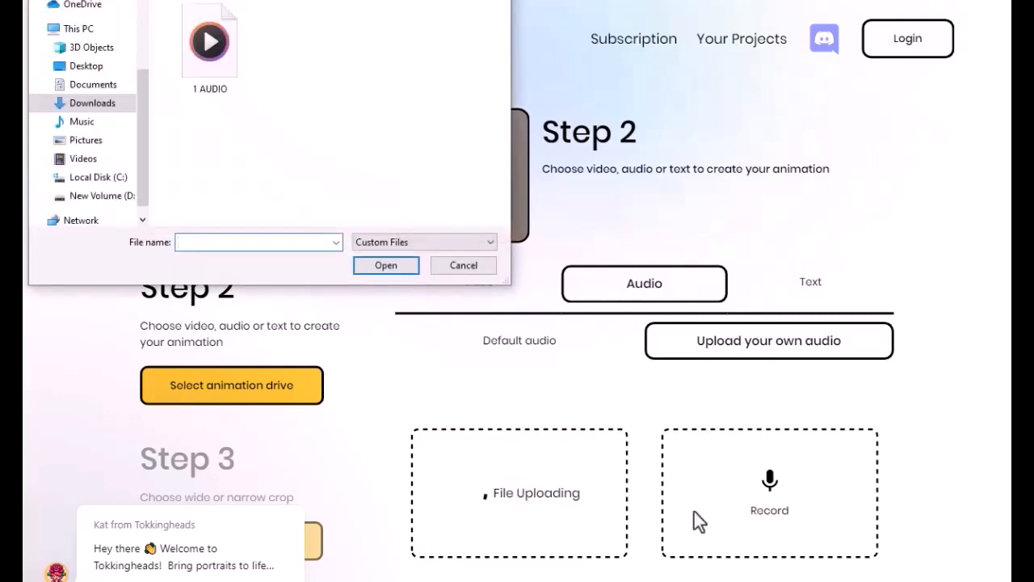
scroll(324, 121, up, 5)
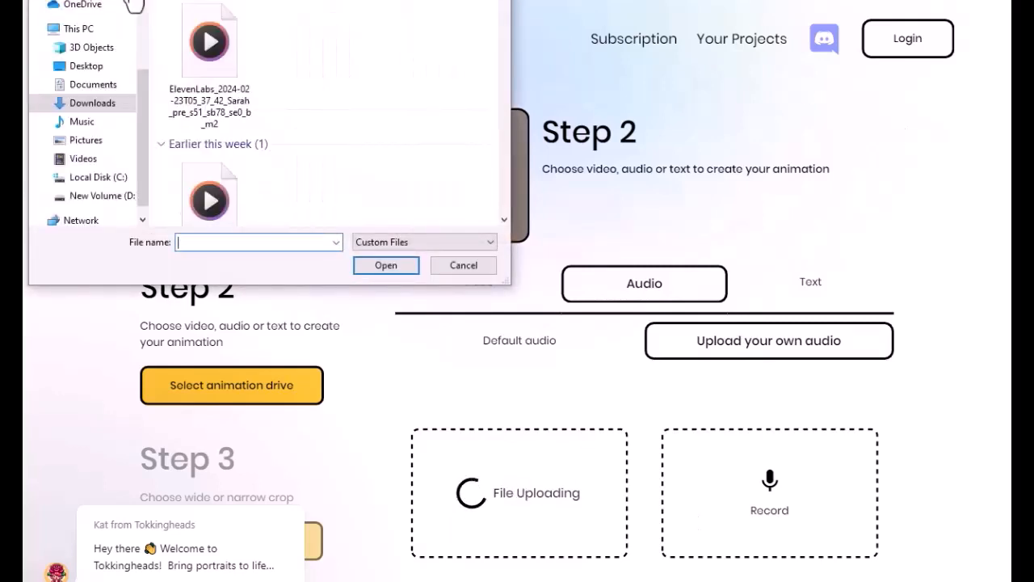
click(188, 65)
click(361, 266)
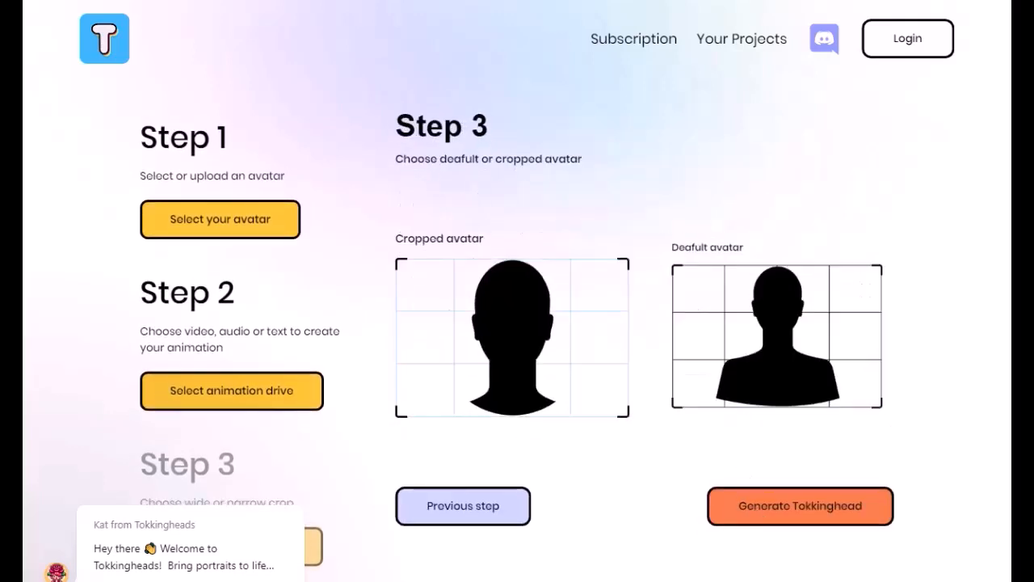
Choose the default avatar framing instead of the cropped one and generate the Tokkinghead
click(731, 368)
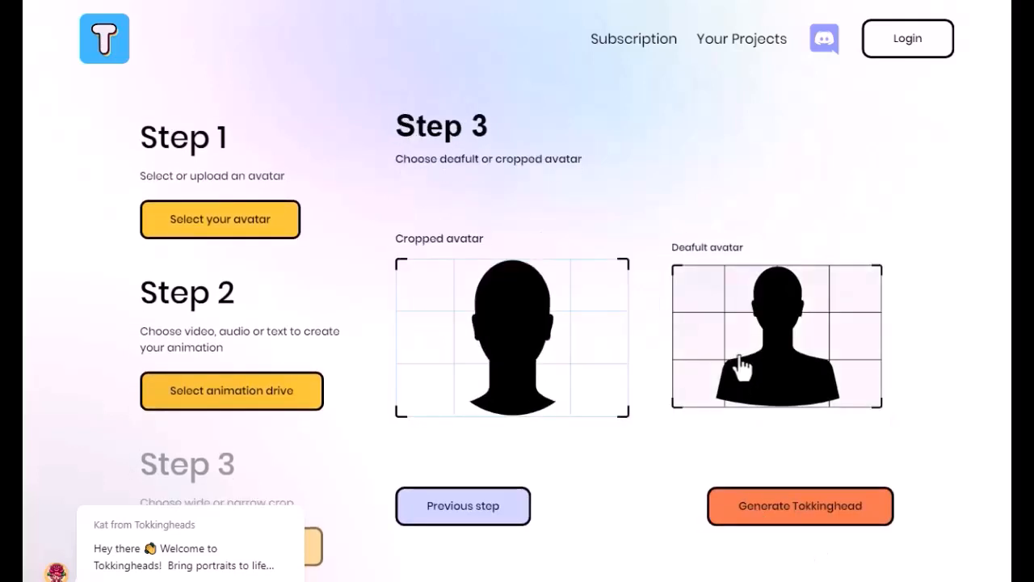
click(739, 357)
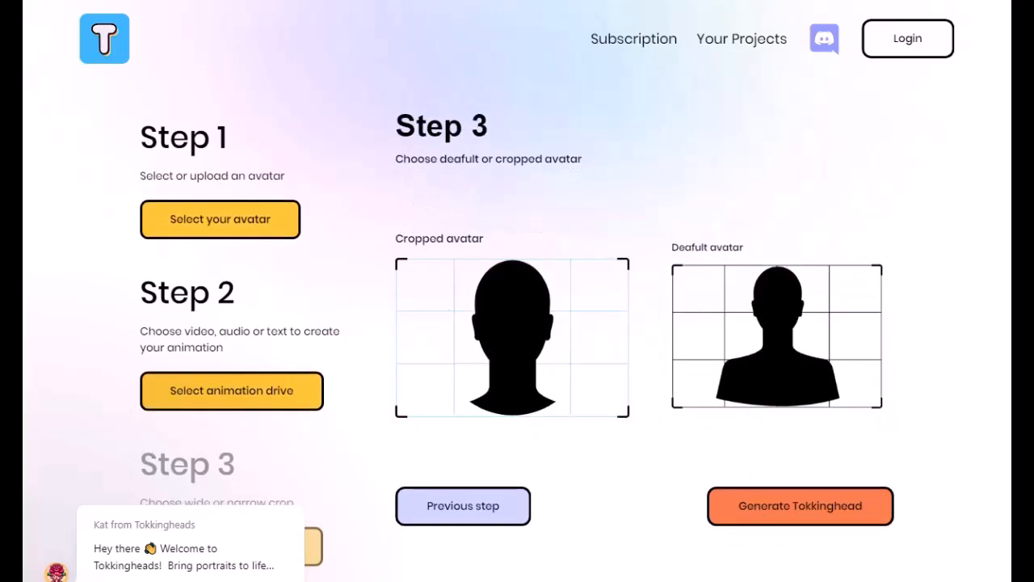
click(740, 368)
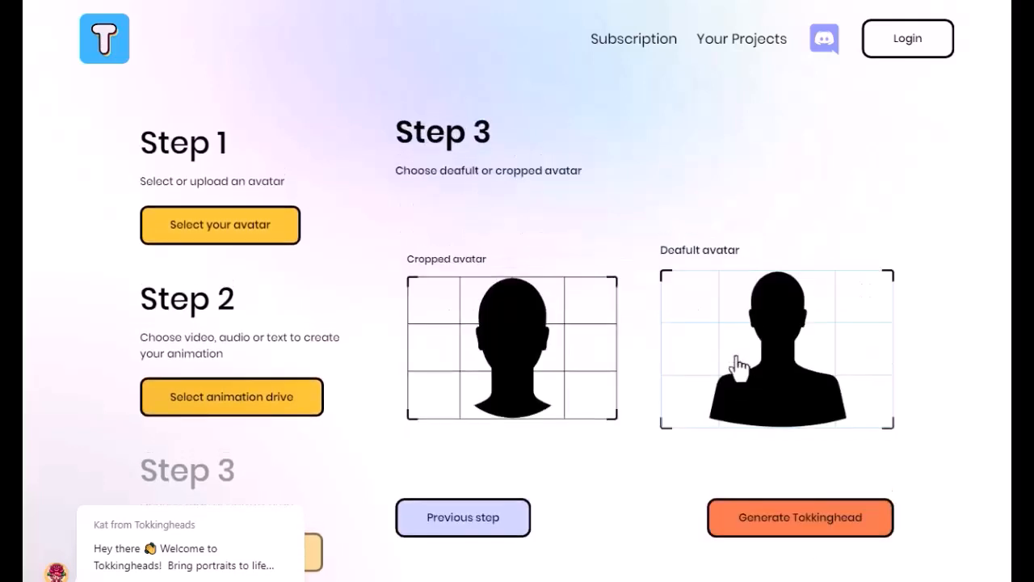
click(760, 517)
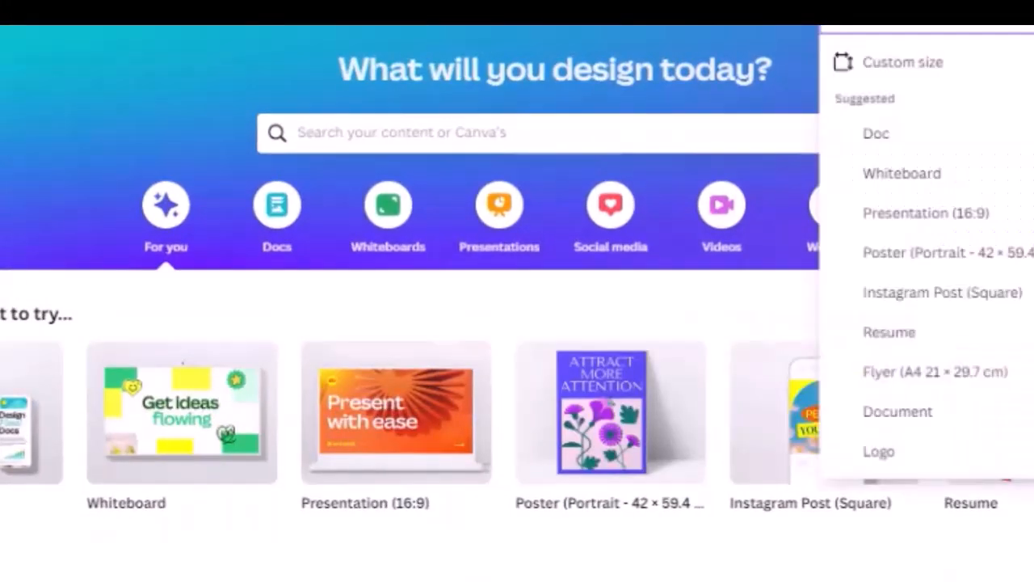
Switch to Canva, create a custom-size vertical design and add the uploaded portrait photo to it
click(847, 74)
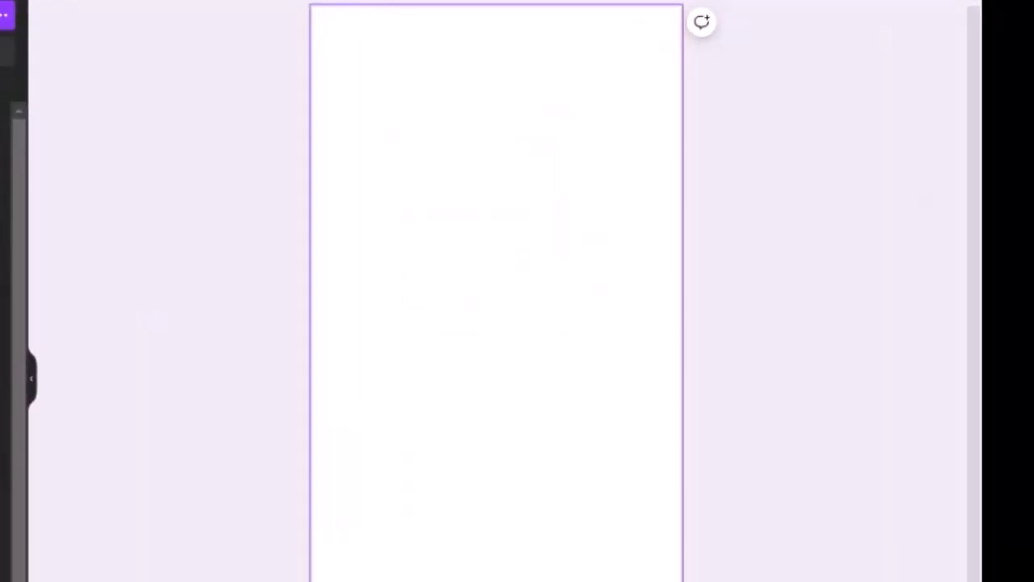
scroll(4, 113, down, 10)
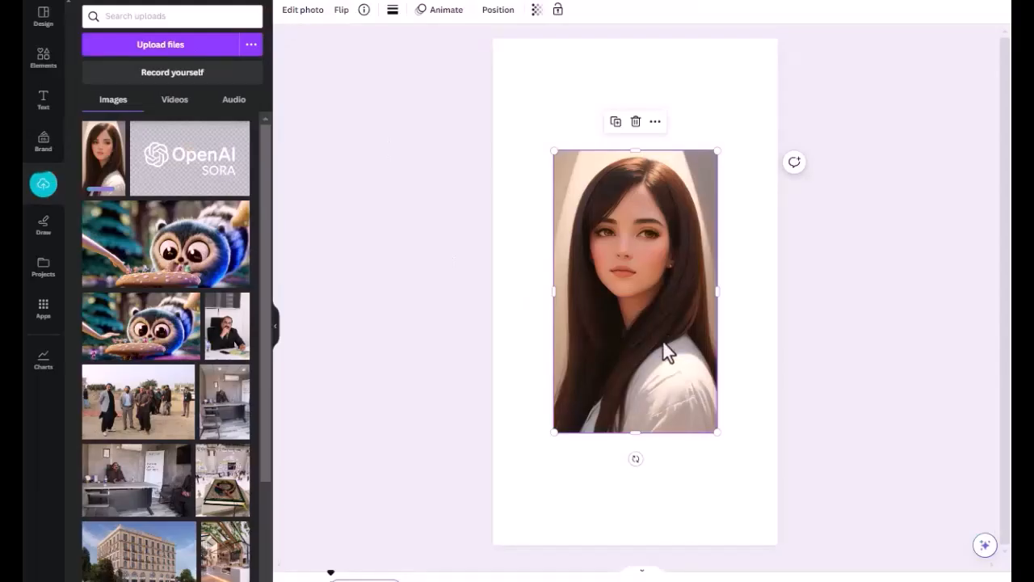
Move the portrait photo to the lower-left corner of the canvas and enlarge it to cover most of the page
drag(665, 351, 522, 453)
drag(404, 453, 412, 436)
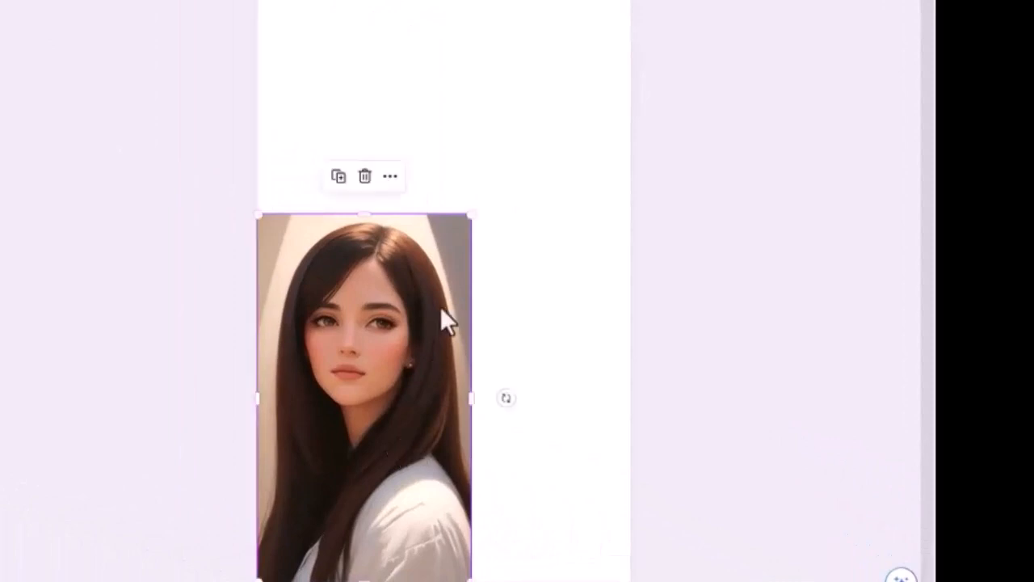
drag(473, 214, 554, 39)
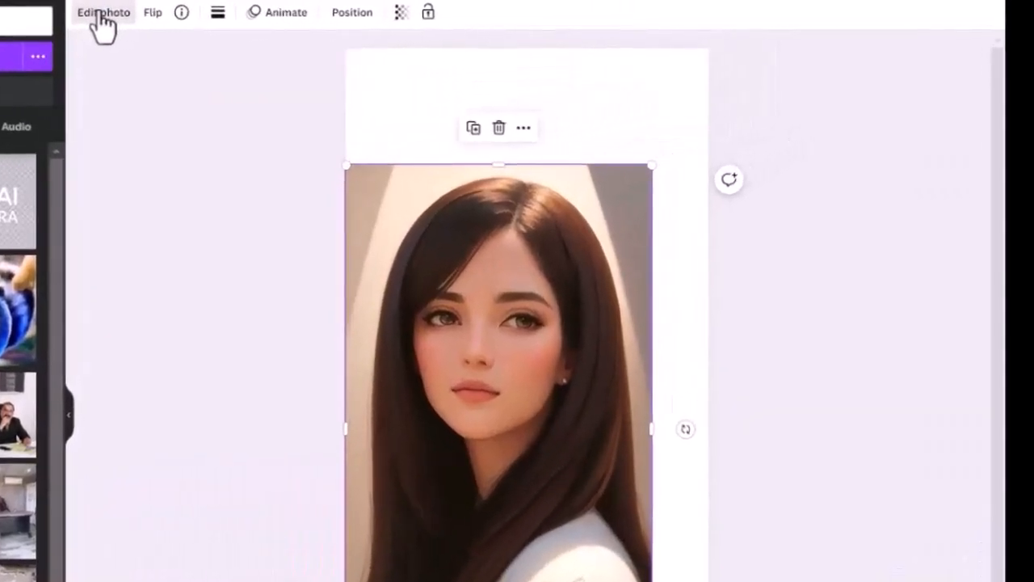
Extend the portrait photo to fill the whole page with Magic Expand and download the design as a PNG
click(302, 15)
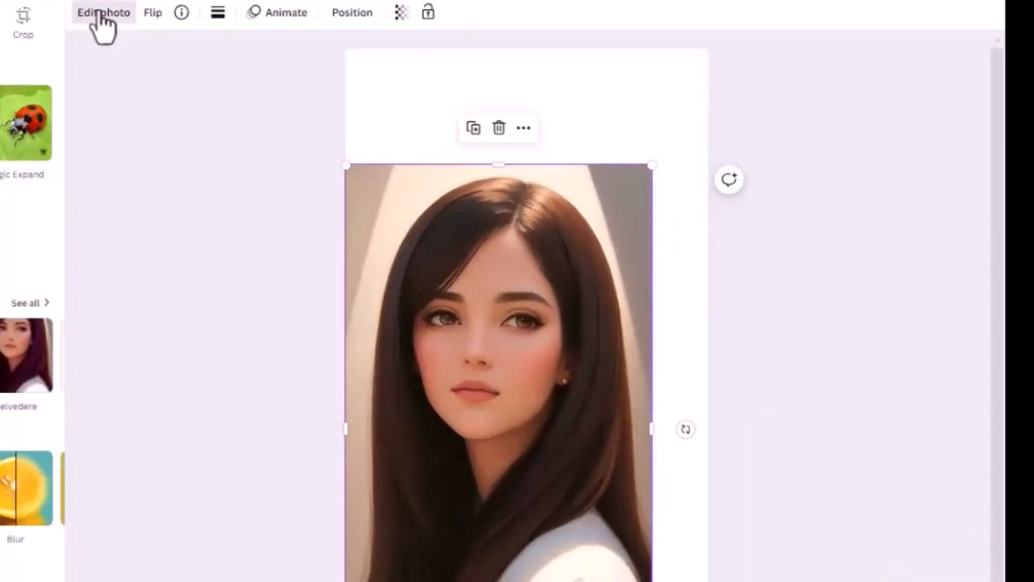
click(18, 149)
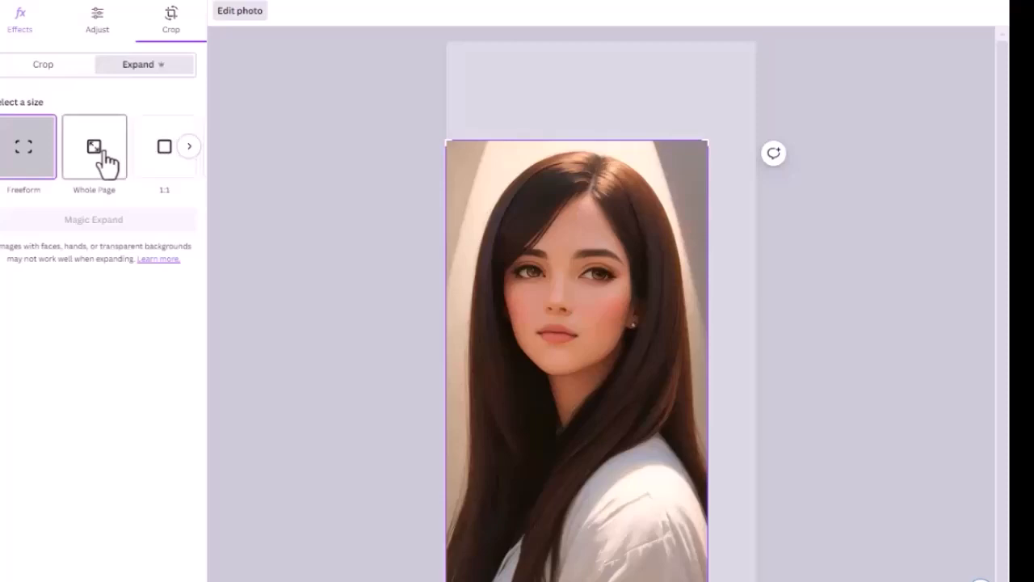
click(103, 156)
click(111, 221)
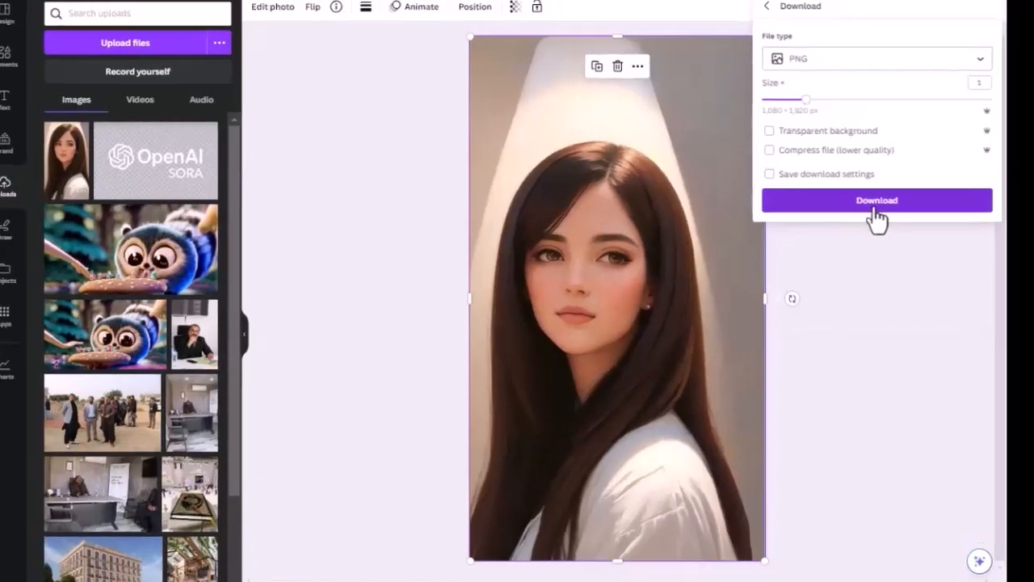
click(876, 206)
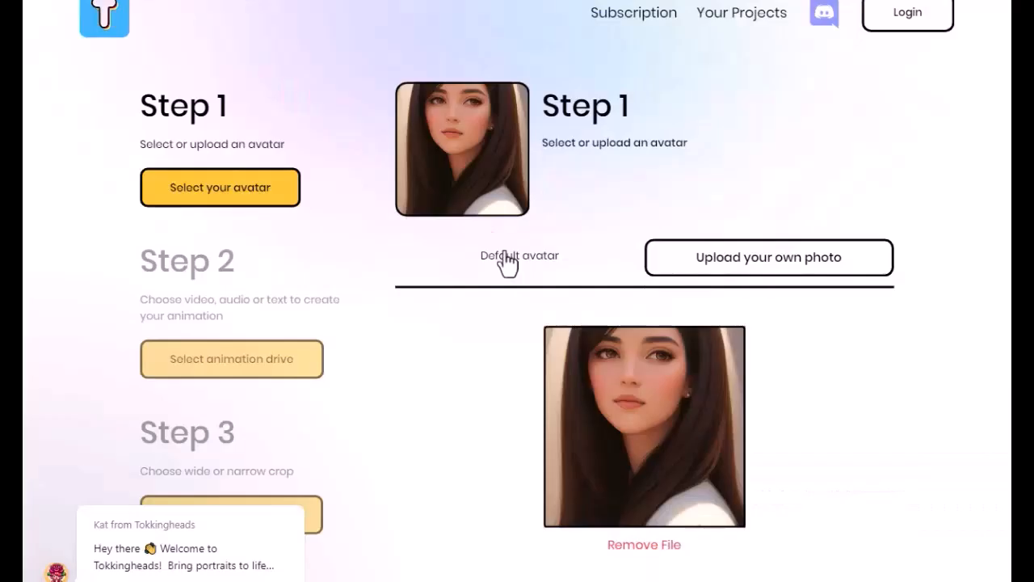
Switch to Tokkingheads, remove the current avatar photo and start adding your own photo in its place
click(655, 547)
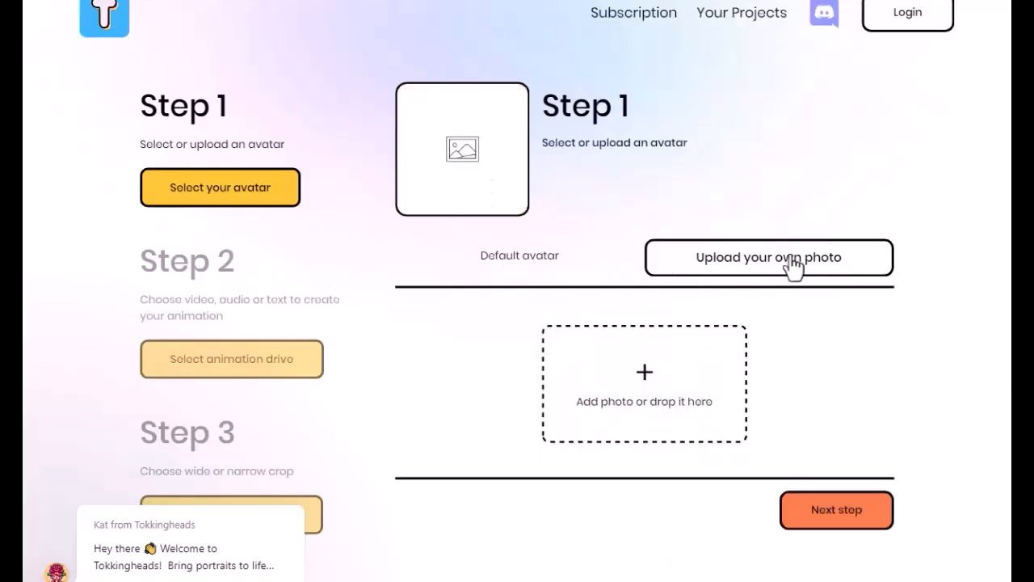
click(644, 390)
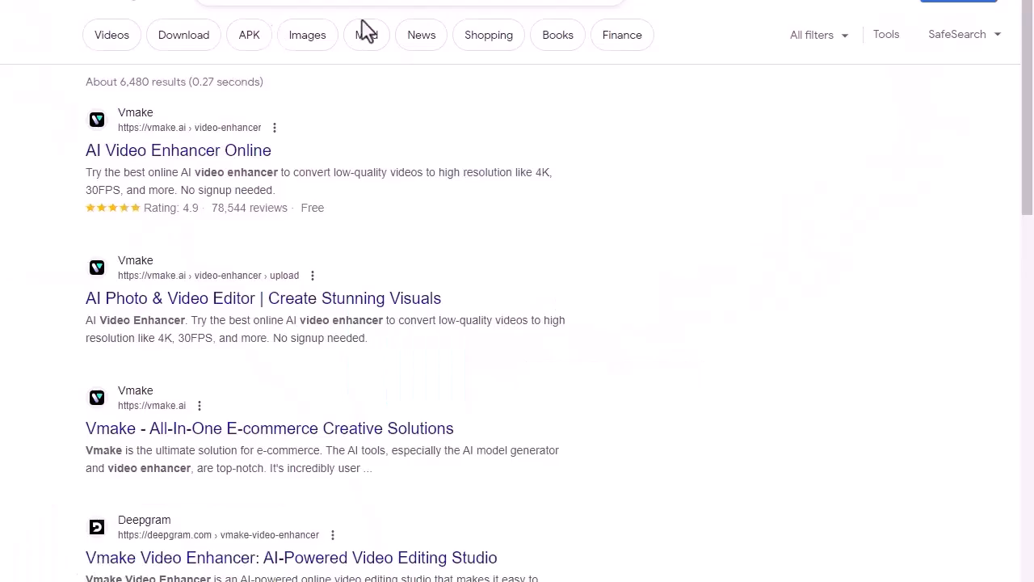
Open Vmake's AI Video Enhancer from the Google results and upload the generated_watermark video from Downloads
scroll(363, 27, up, 1)
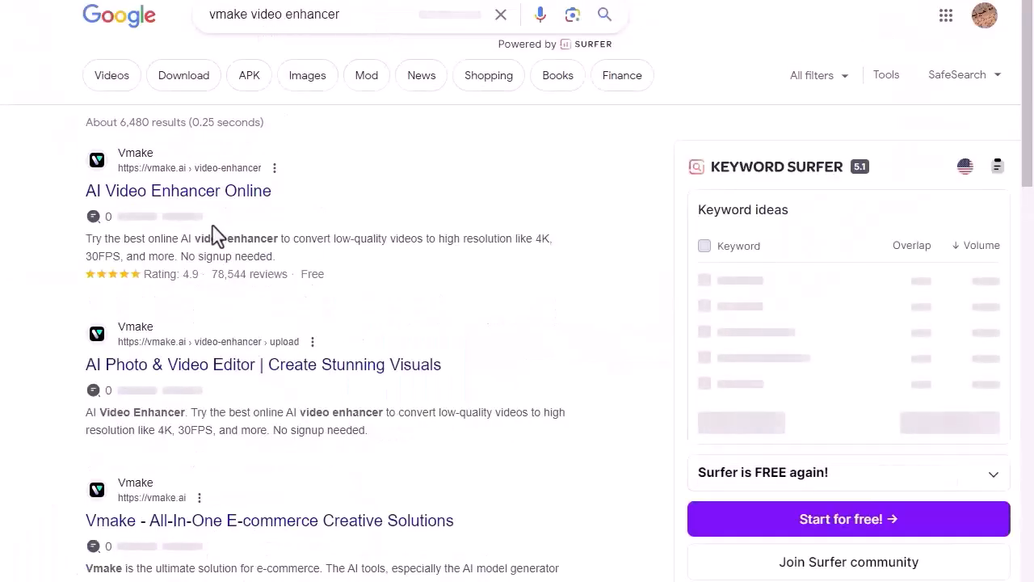
click(95, 190)
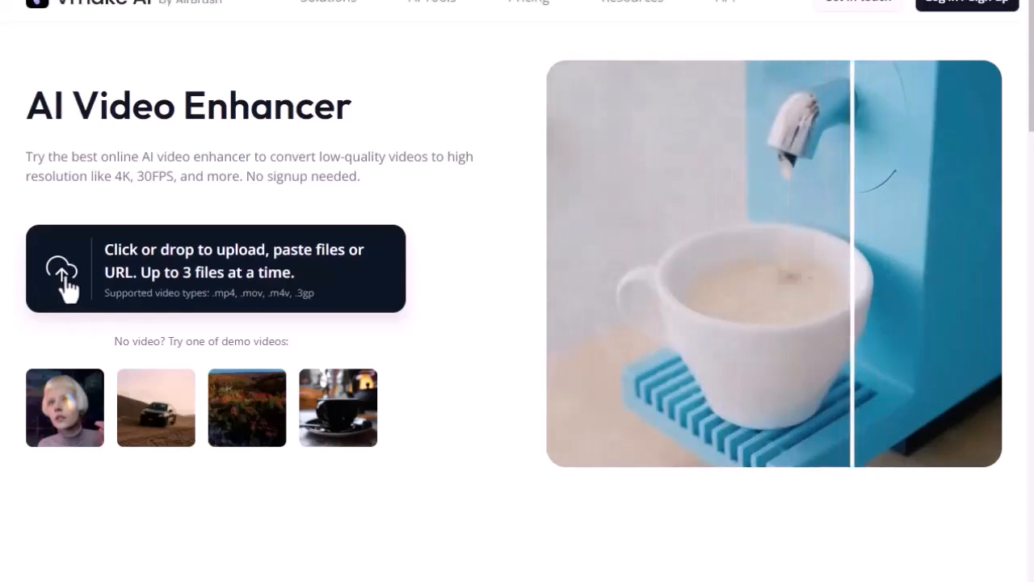
click(69, 291)
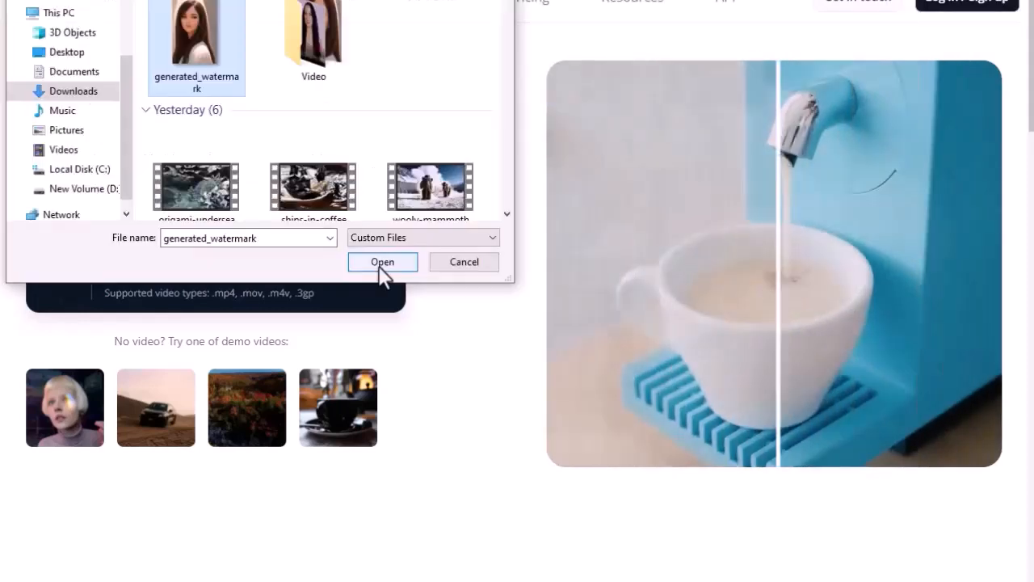
click(383, 260)
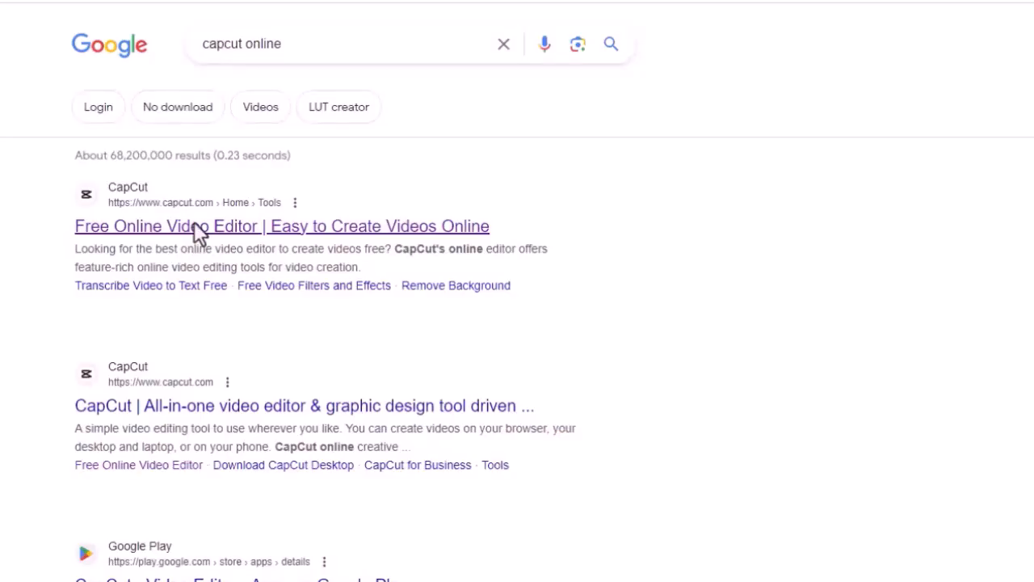
Open CapCut's free online video editor from the Google results and upload the talking portrait video from Downloads
click(194, 225)
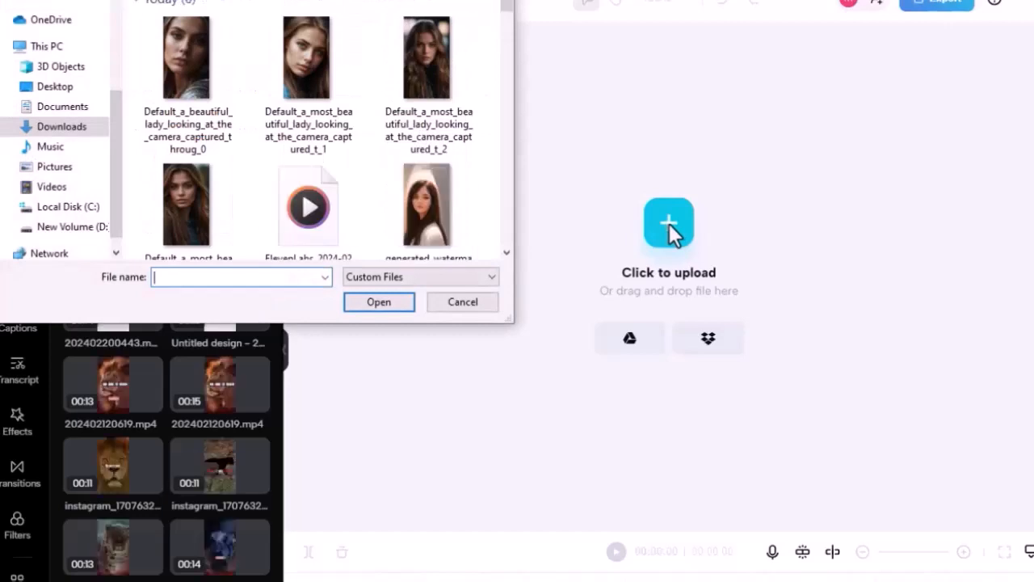
click(198, 73)
click(347, 311)
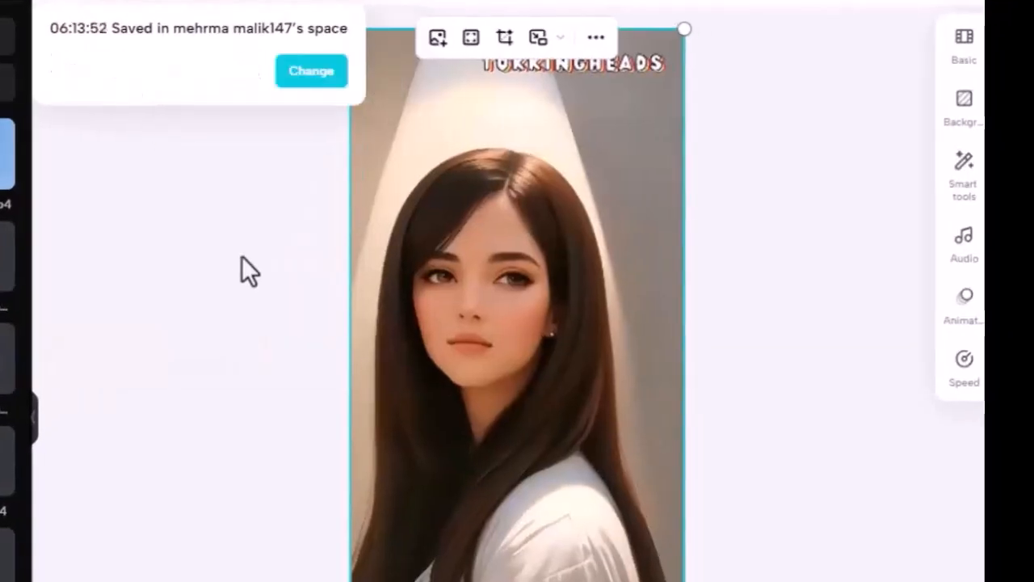
Set the canvas ratio to 9:16 and enlarge the video until its Tokkingheads watermark falls outside the frame
click(71, 47)
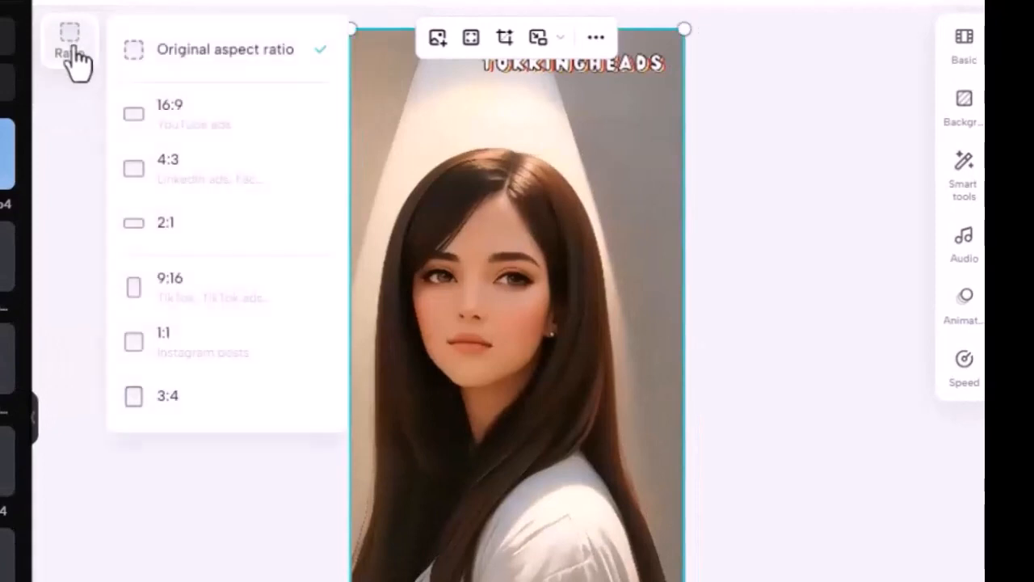
click(180, 299)
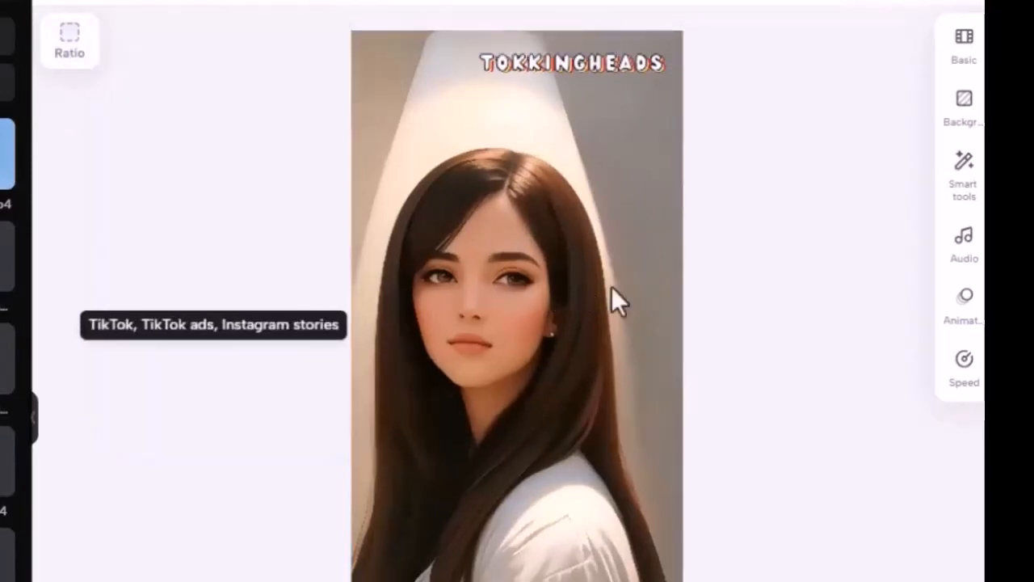
click(611, 287)
drag(685, 29, 706, 3)
Start exporting the video as a download and open its export settings
click(853, 1)
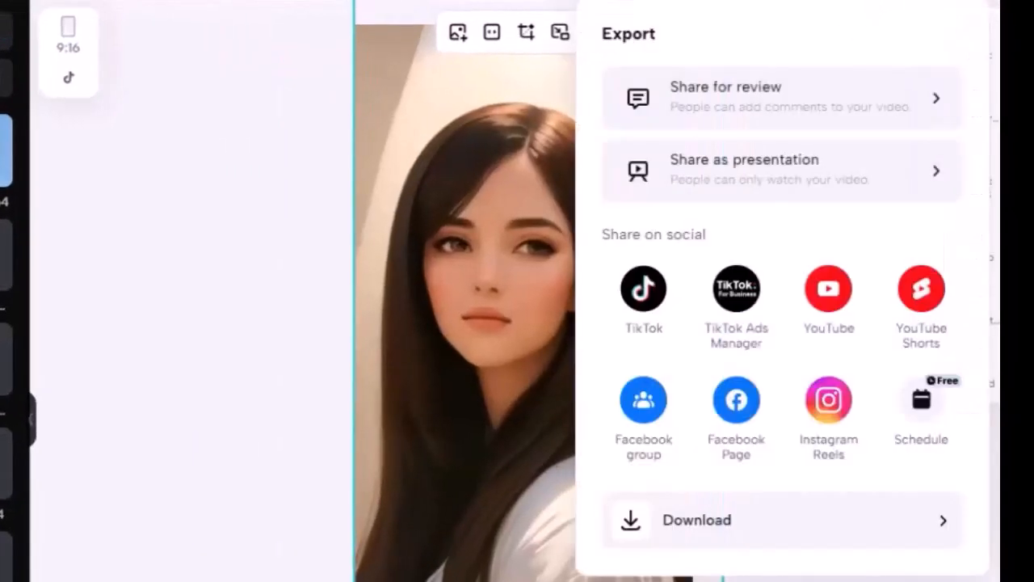
click(695, 525)
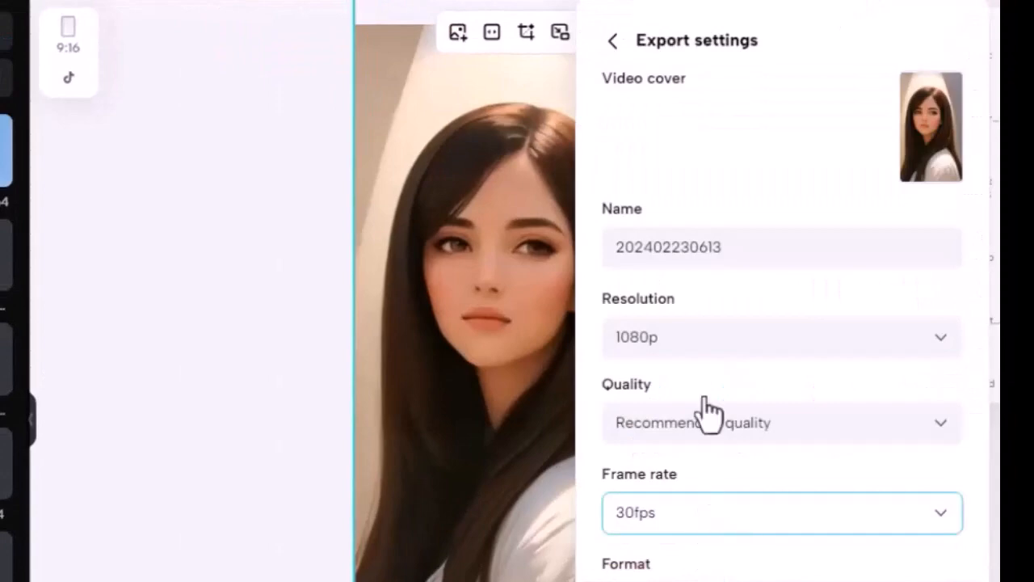